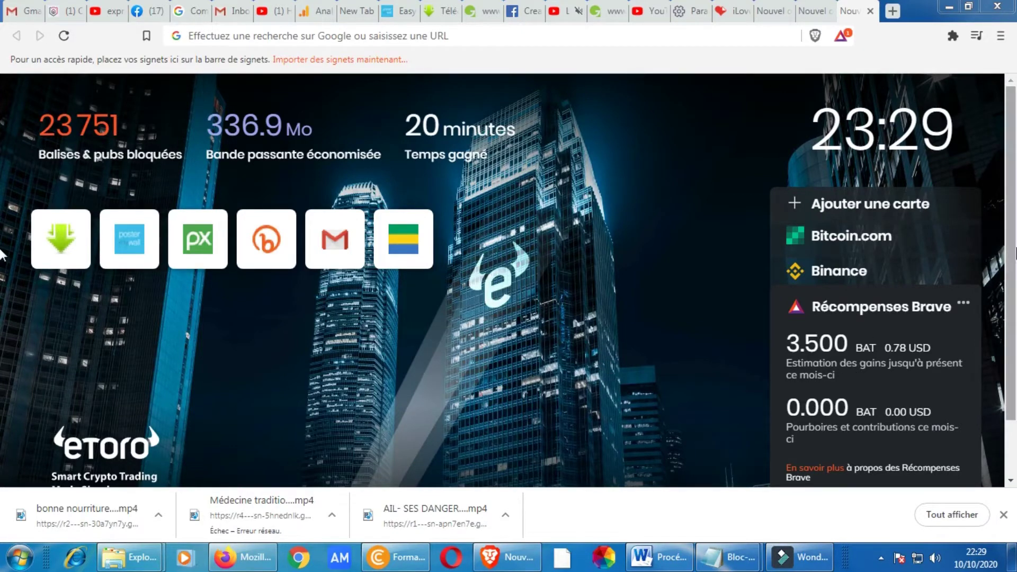
pyautogui.scroll(-1, 1, 289)
pyautogui.scroll(1, 1, 289)
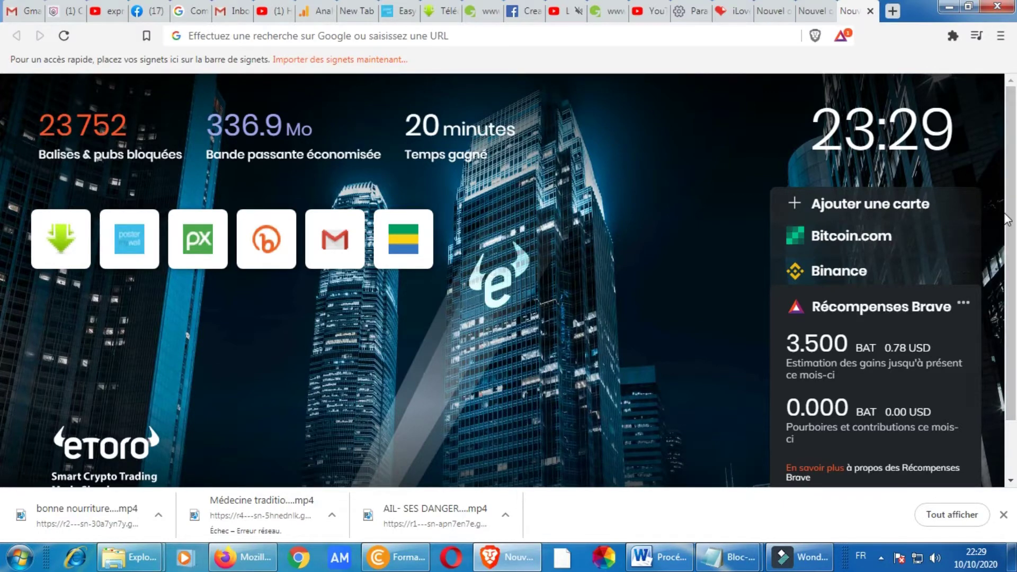
pyautogui.scroll(-1, 2, 292)
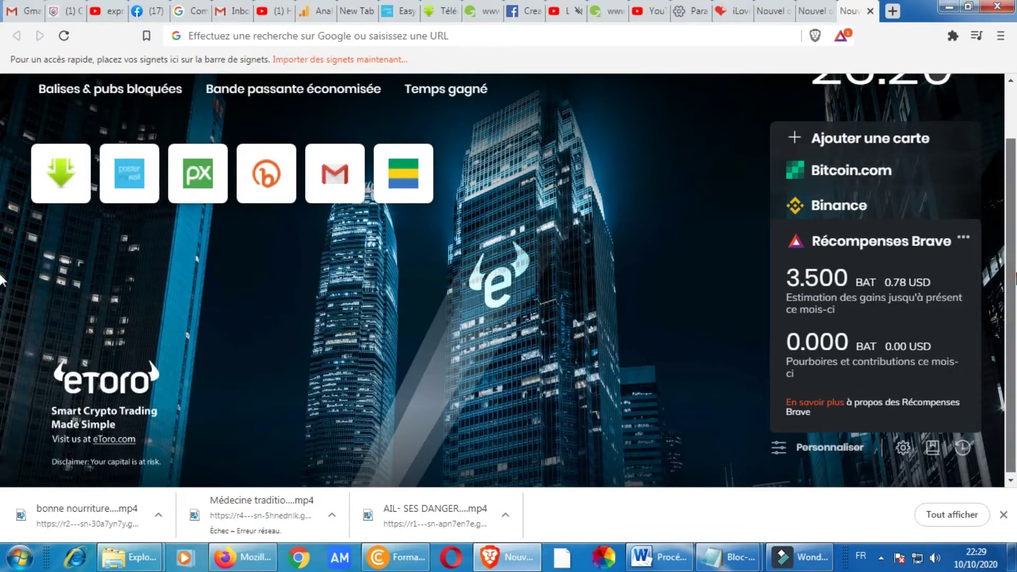
pyautogui.scroll(1, 2, 175)
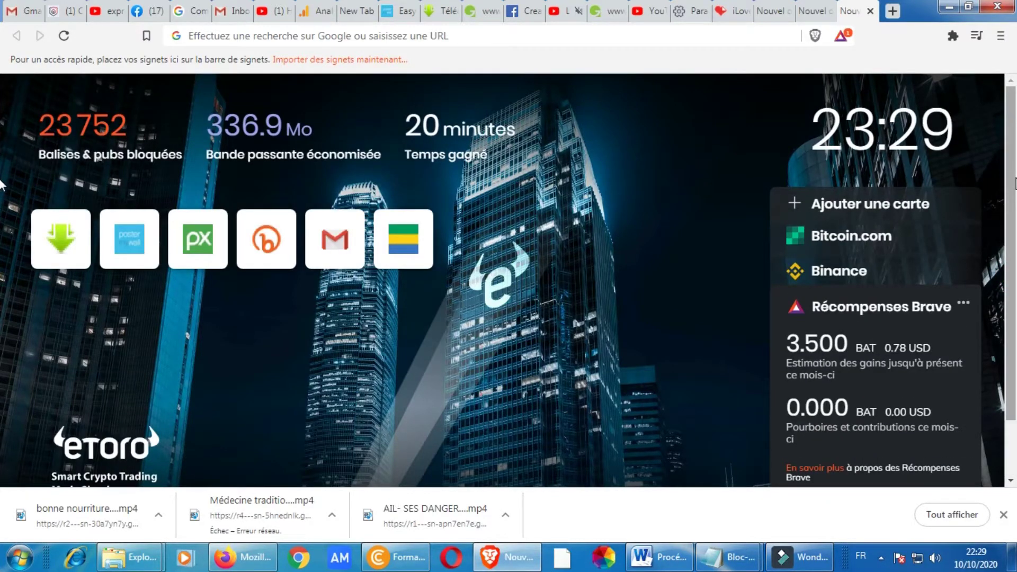
pyautogui.scroll(-1, 3, 180)
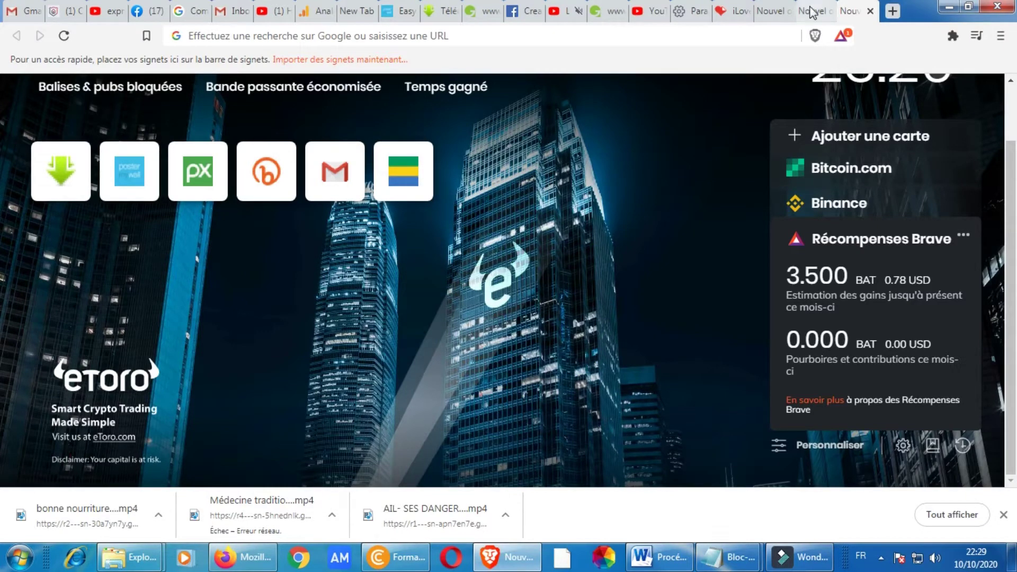
# Dismiss the Windows colour scheme performance dialog without choosing an option and return to the last new tab.
pyautogui.click(812, 10)
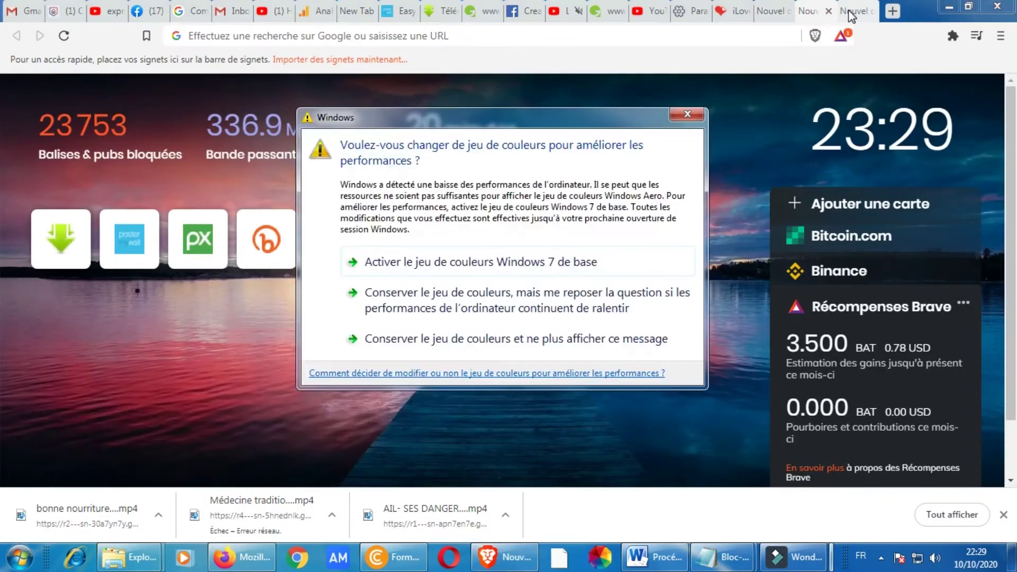
pyautogui.click(688, 114)
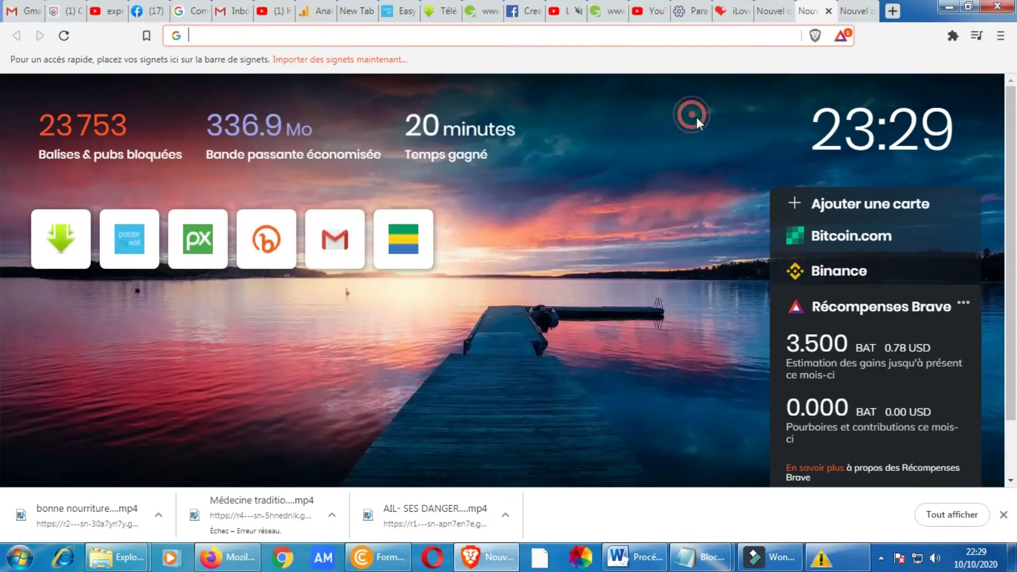
pyautogui.click(852, 13)
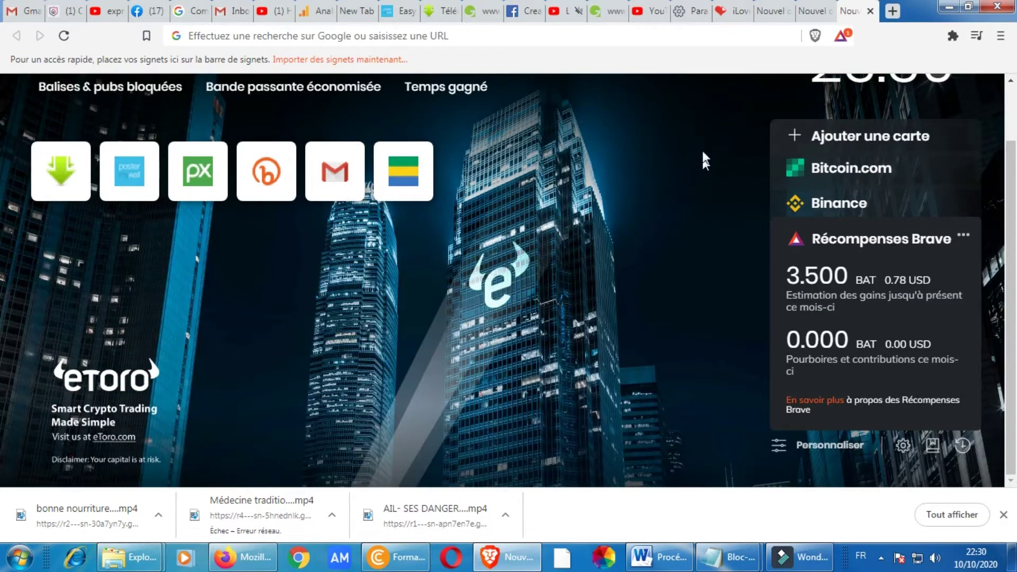
pyautogui.click(818, 20)
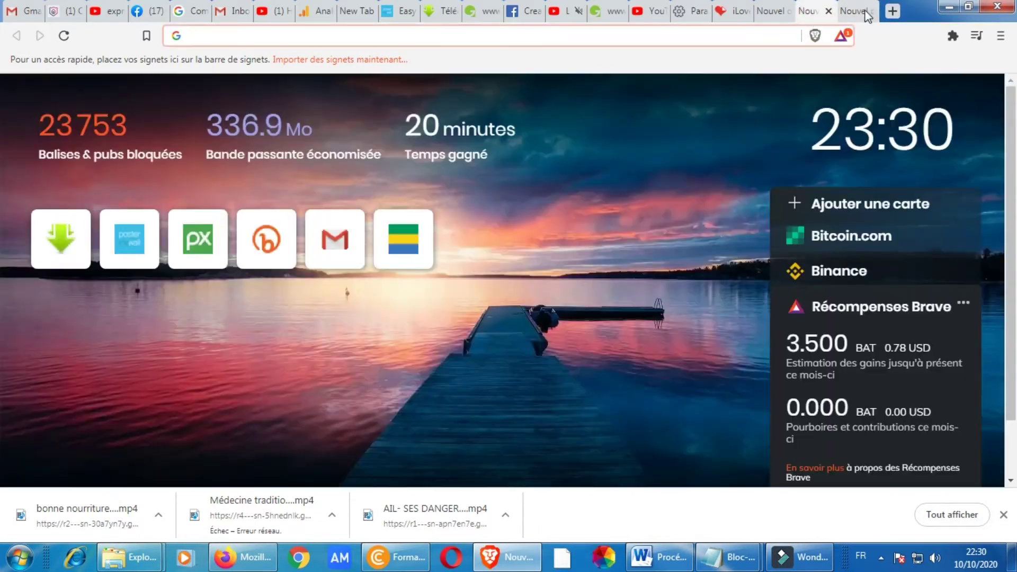
pyautogui.click(861, 21)
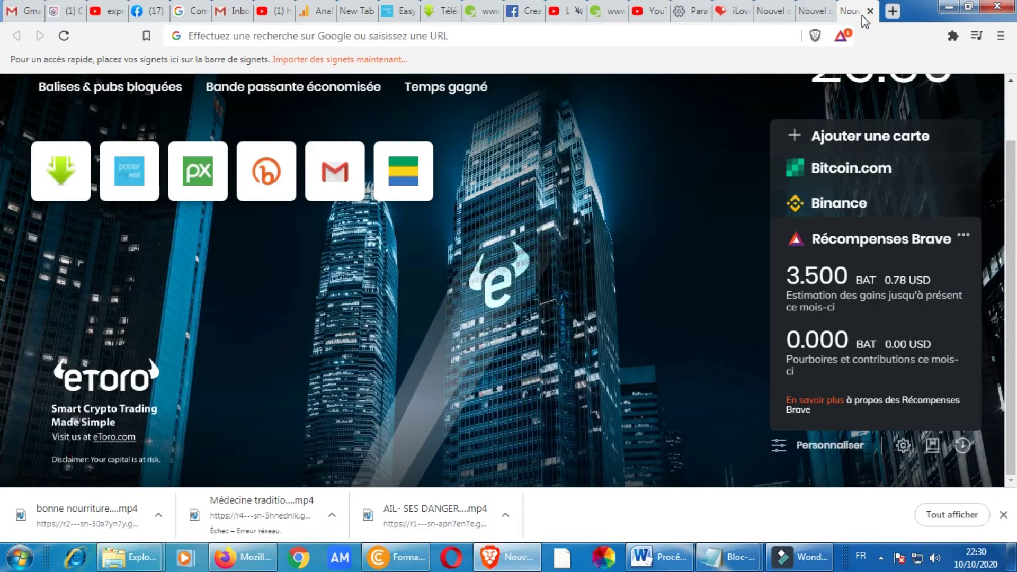
pyautogui.click(816, 14)
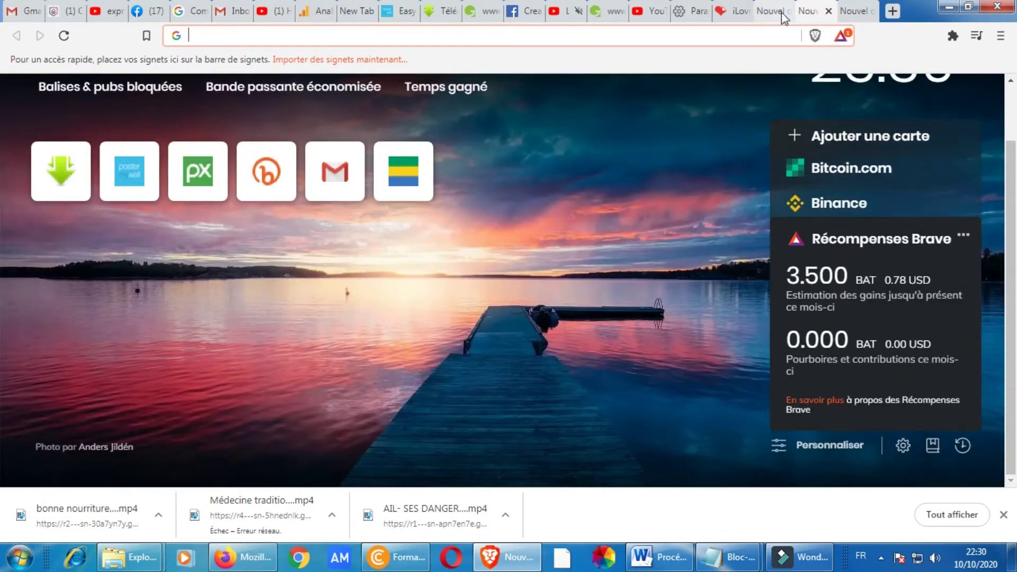
pyautogui.moveTo(786, 13); pyautogui.dragTo(813, 11)
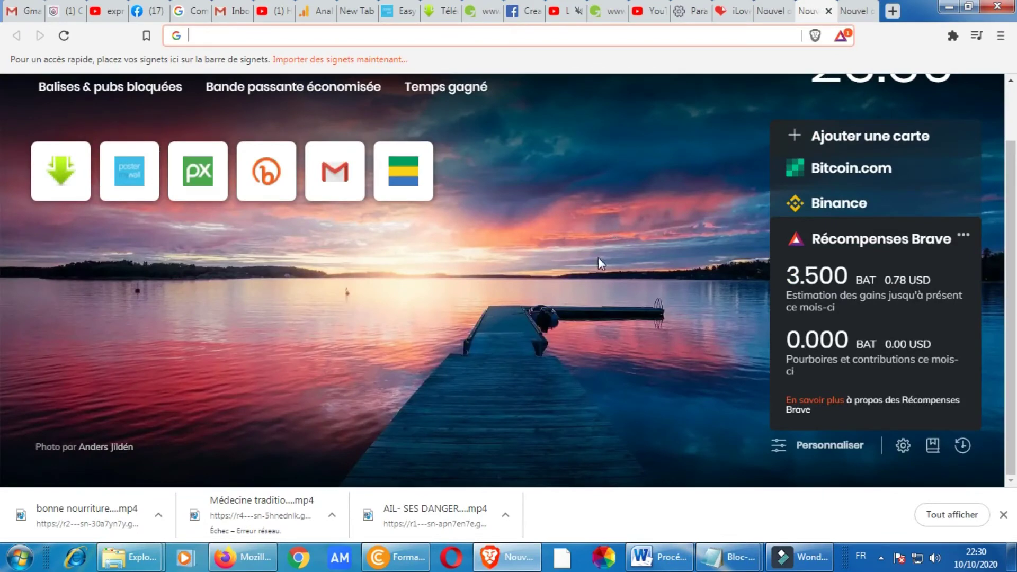
pyautogui.click(864, 11)
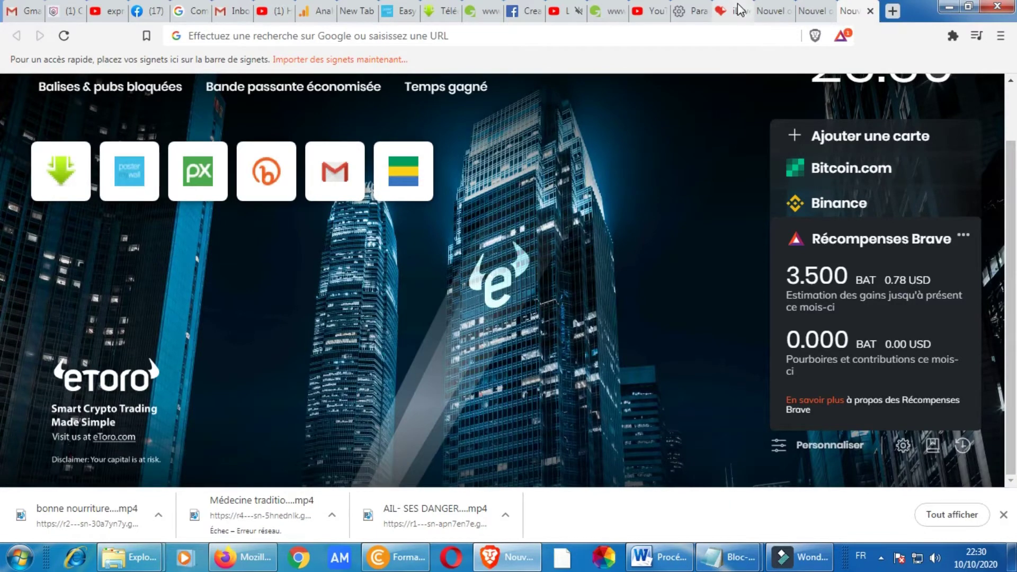
pyautogui.click(750, 10)
pyautogui.click(845, 11)
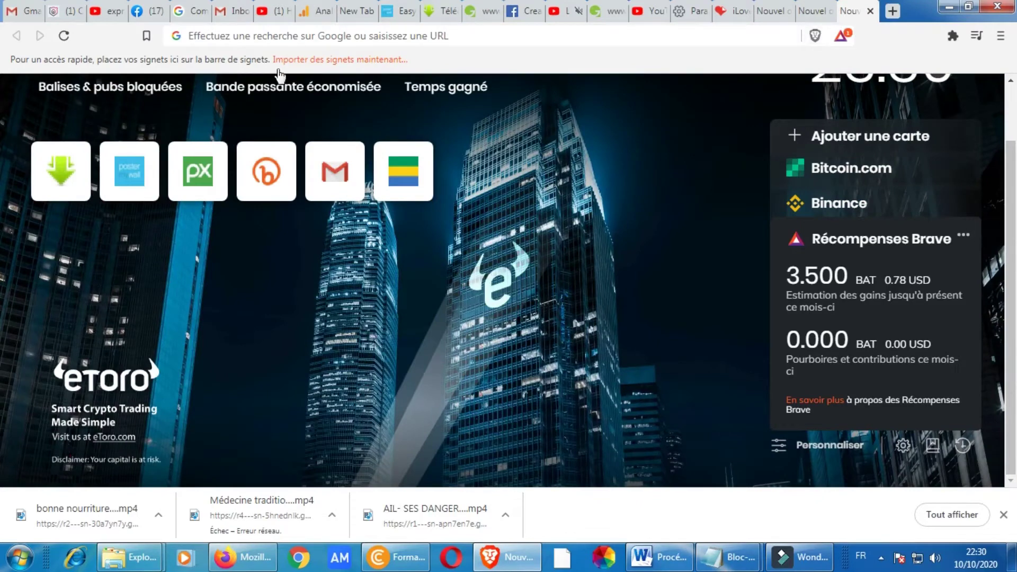
# Open google.com in the current tab.
pyautogui.click(419, 32)
pyautogui.write('google.com')
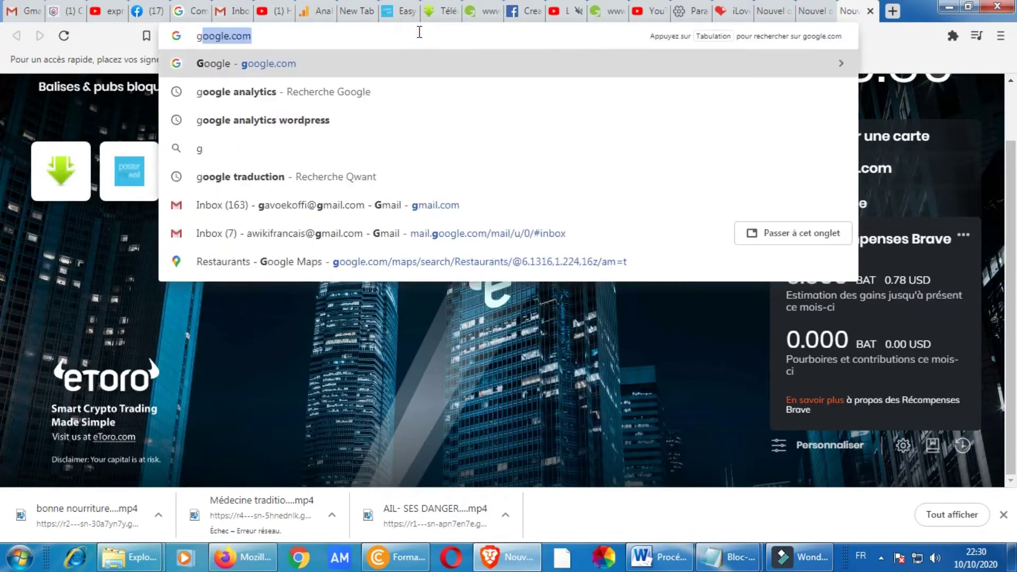
pyautogui.press('Return')
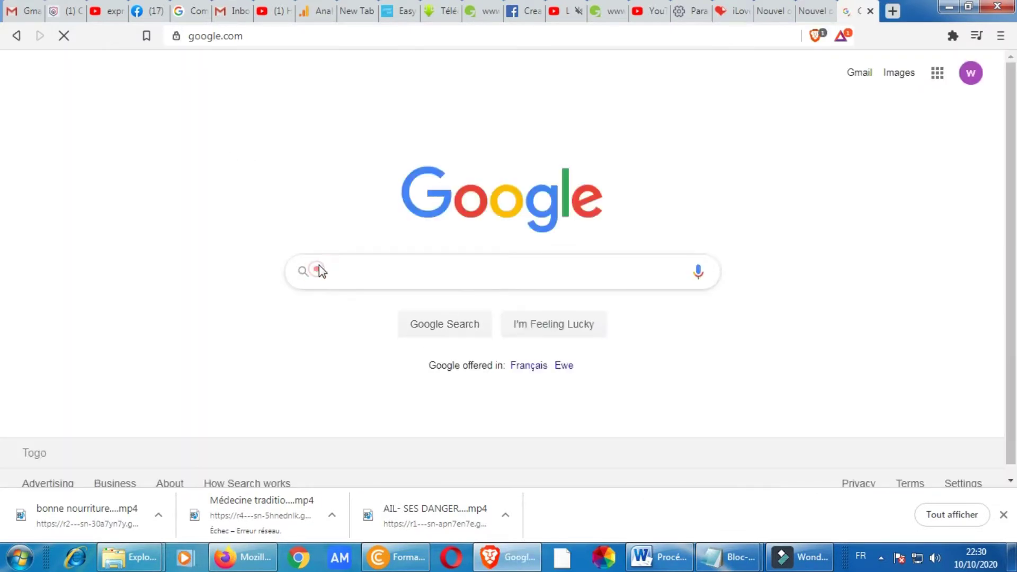
# Search Google for "fusionner pdf ilovepdf" and open the iLovePDF result "Fusionner des fichiers PDF".
pyautogui.click(333, 271)
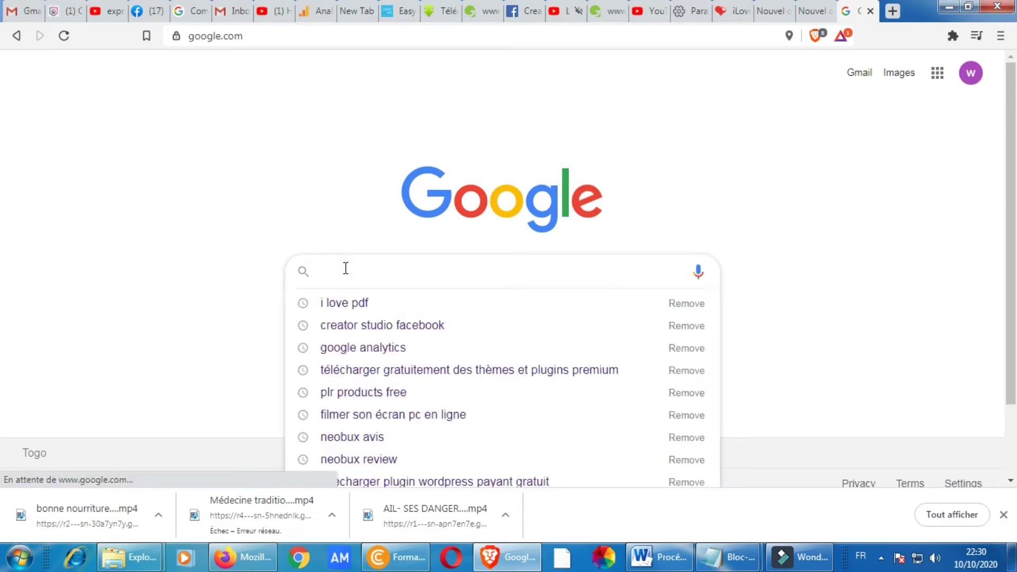
pyautogui.write('fus')
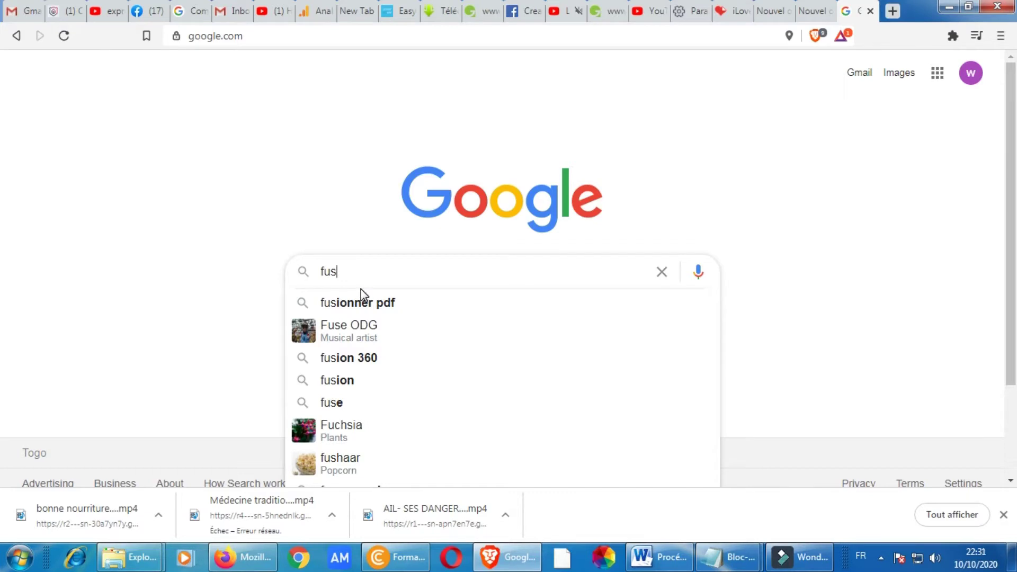
pyautogui.write('ionner')
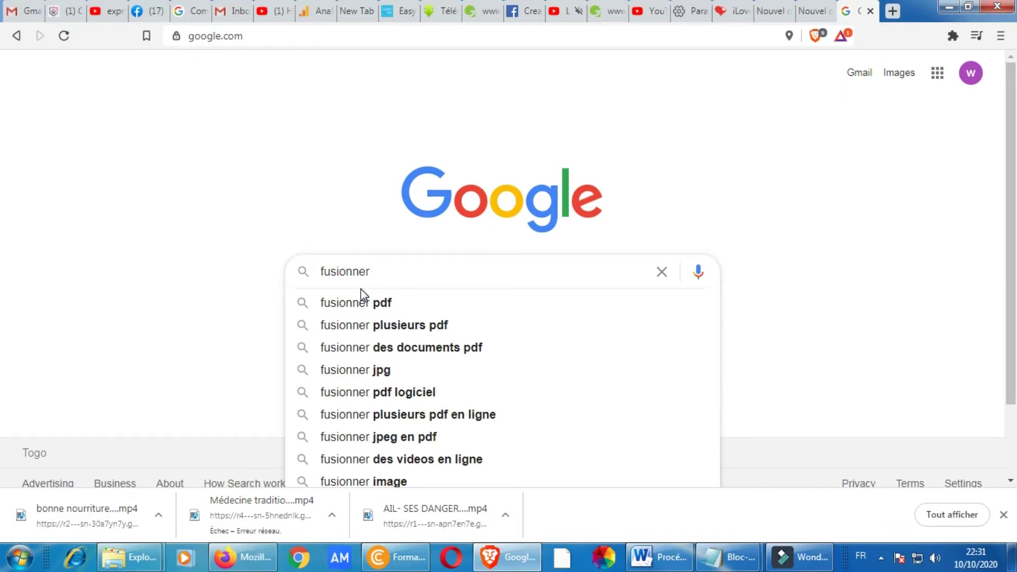
pyautogui.write(' pdf il')
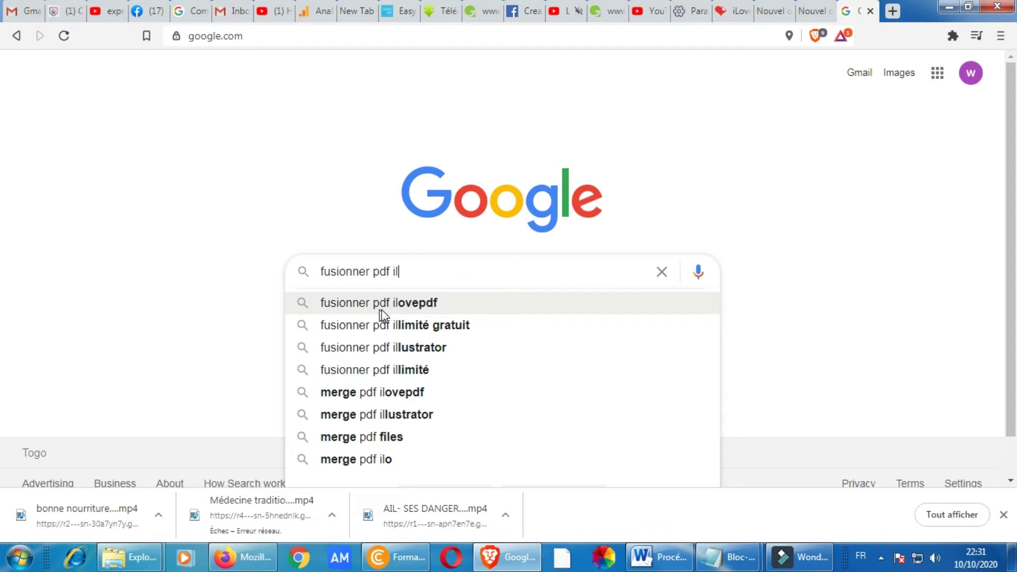
pyautogui.click(434, 303)
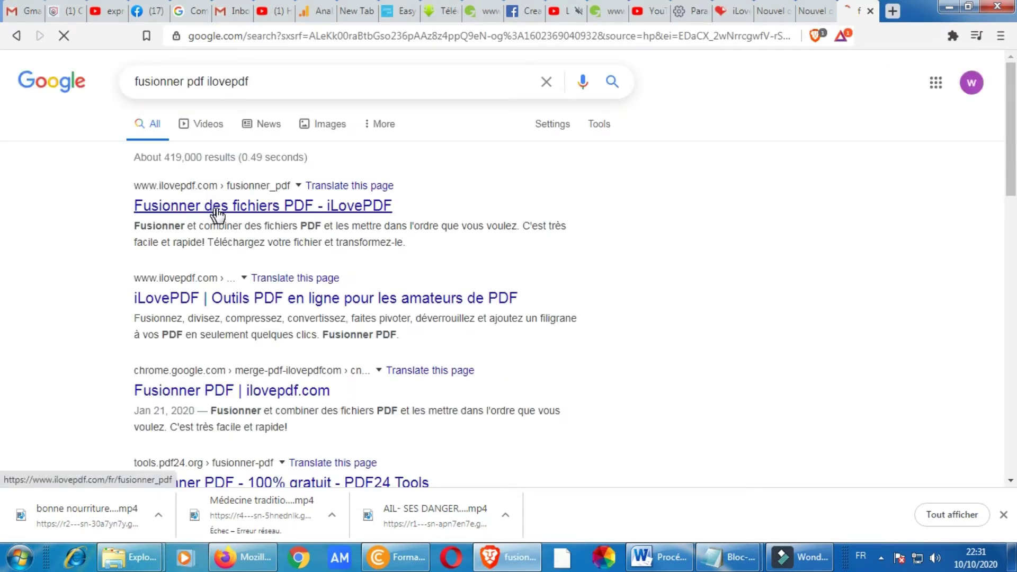
pyautogui.click(229, 209)
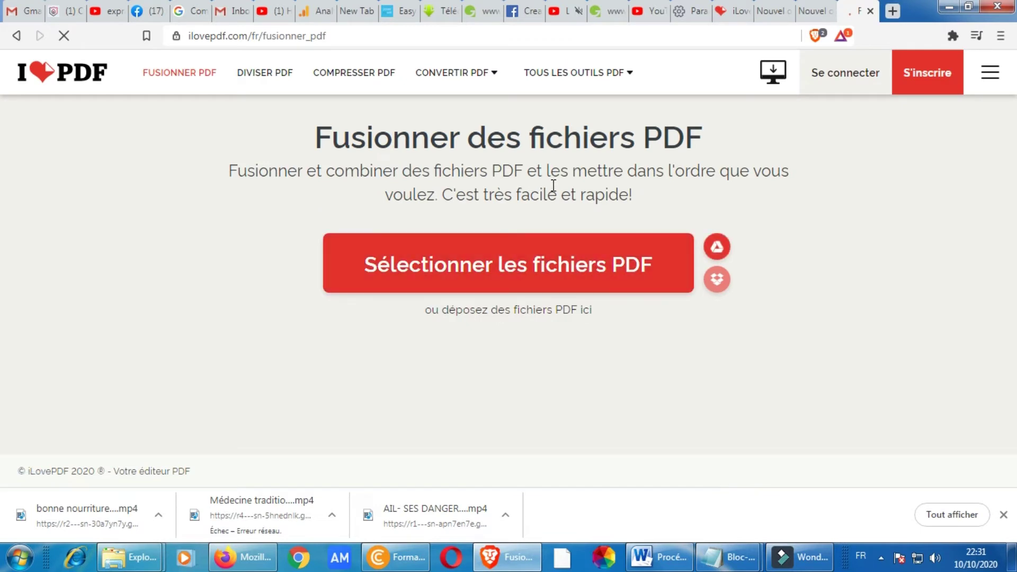
# Load two Desktop PDFs for merging: "ma carte de visite" and the document with a person's name listed just before it.
pyautogui.click(535, 284)
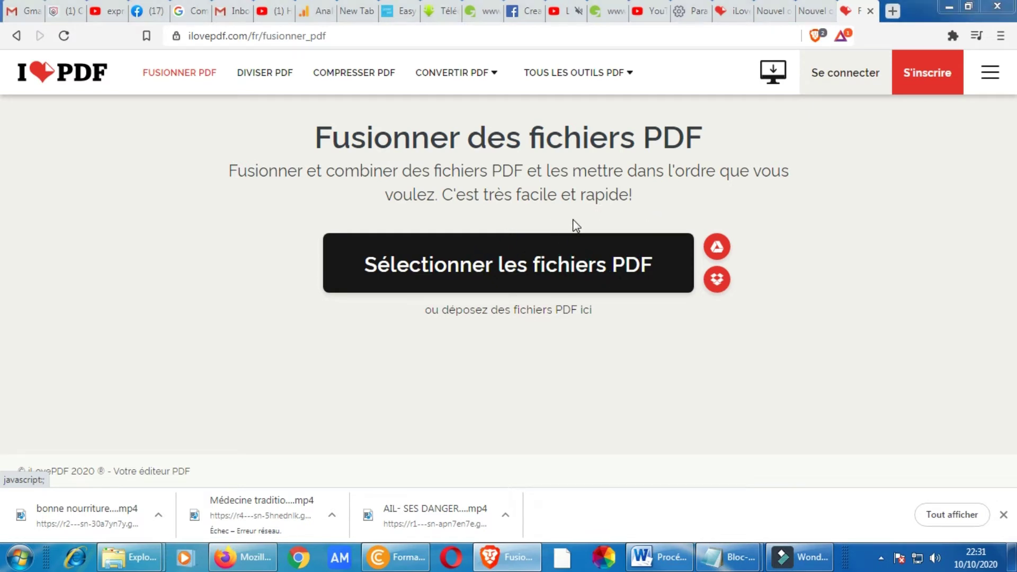
pyautogui.click(613, 288)
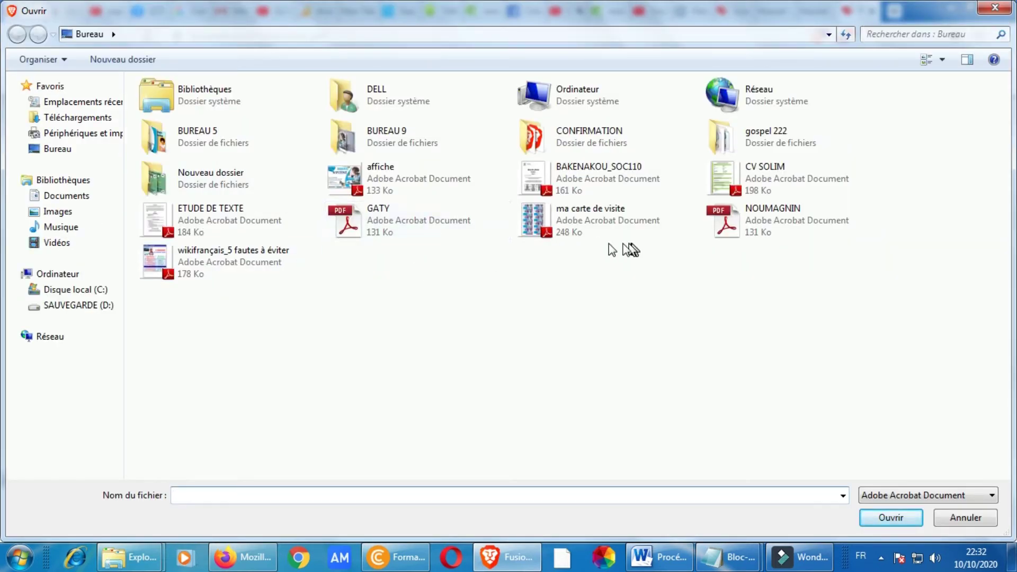
pyautogui.click(416, 225)
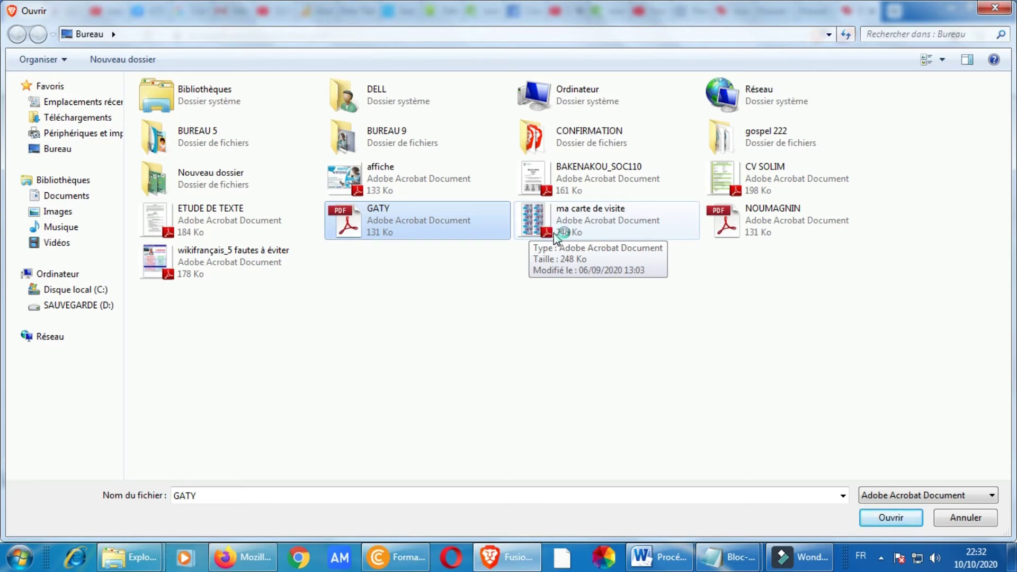
pyautogui.keyDown('ctrl'); pyautogui.click(590, 213); pyautogui.keyUp('ctrl')
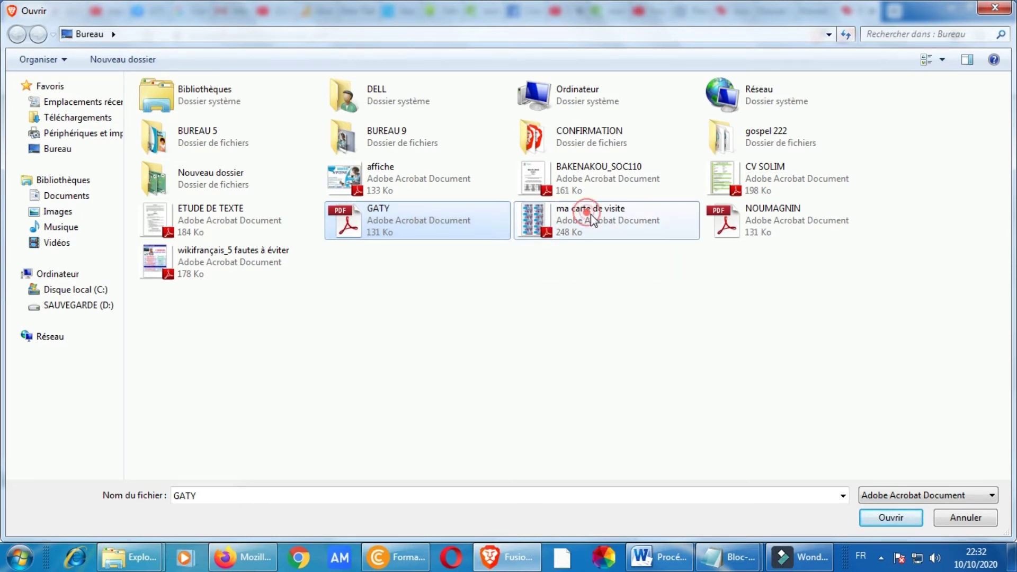
pyautogui.click(869, 518)
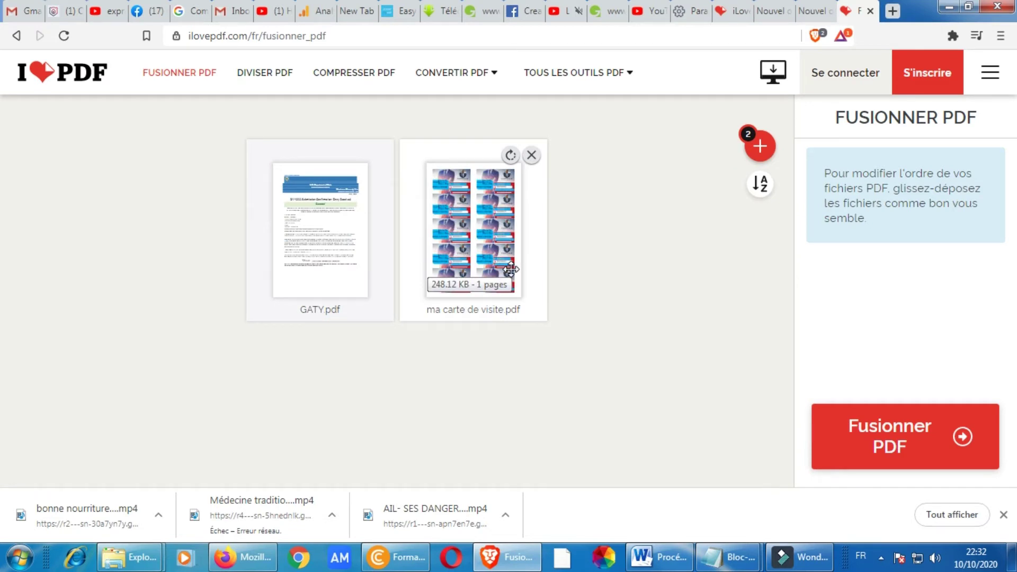
# Merge the two loaded PDFs and download the result to the Desktop as ilovepdf_merged.
pyautogui.click(901, 443)
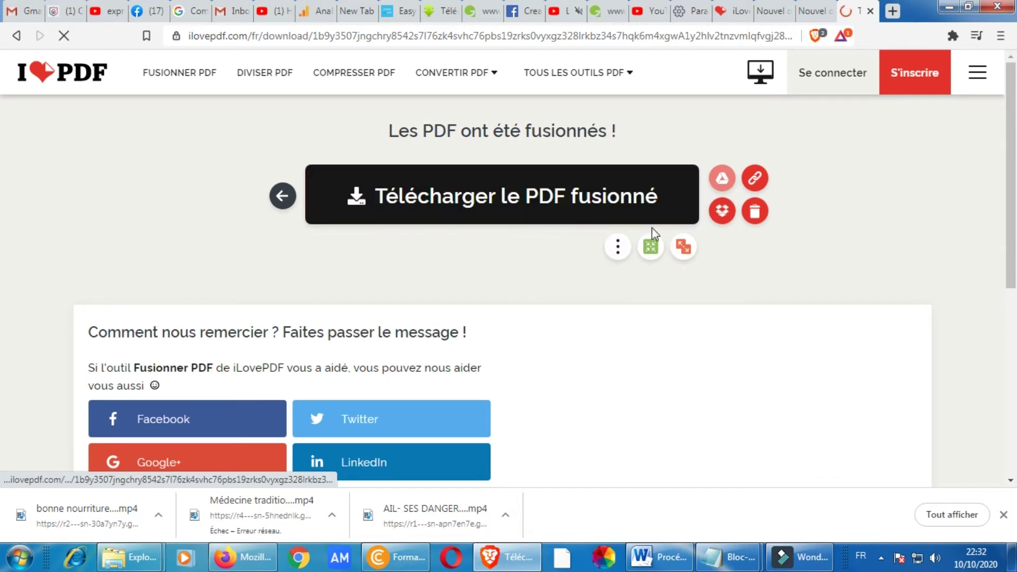
pyautogui.click(457, 207)
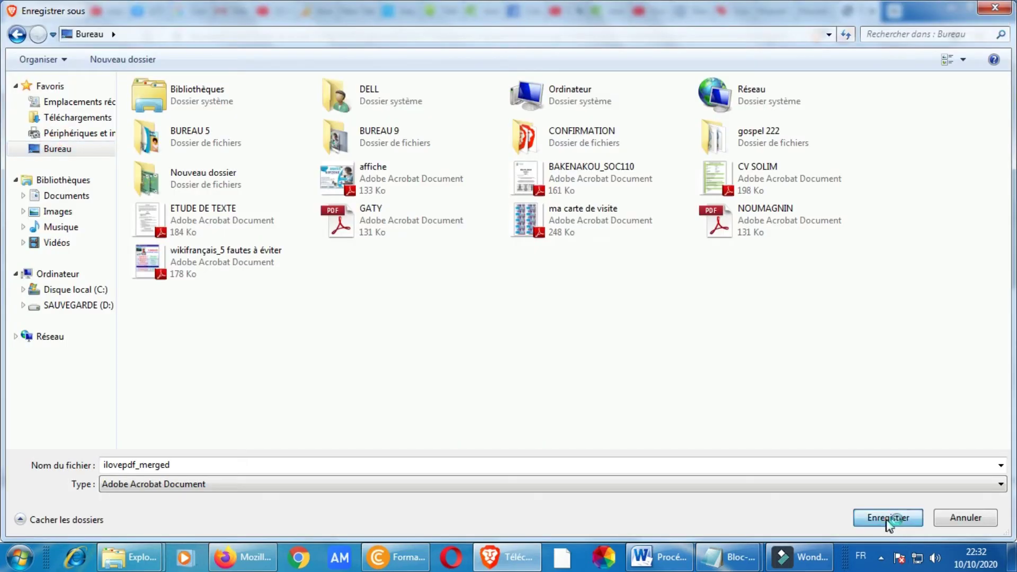
pyautogui.click(890, 518)
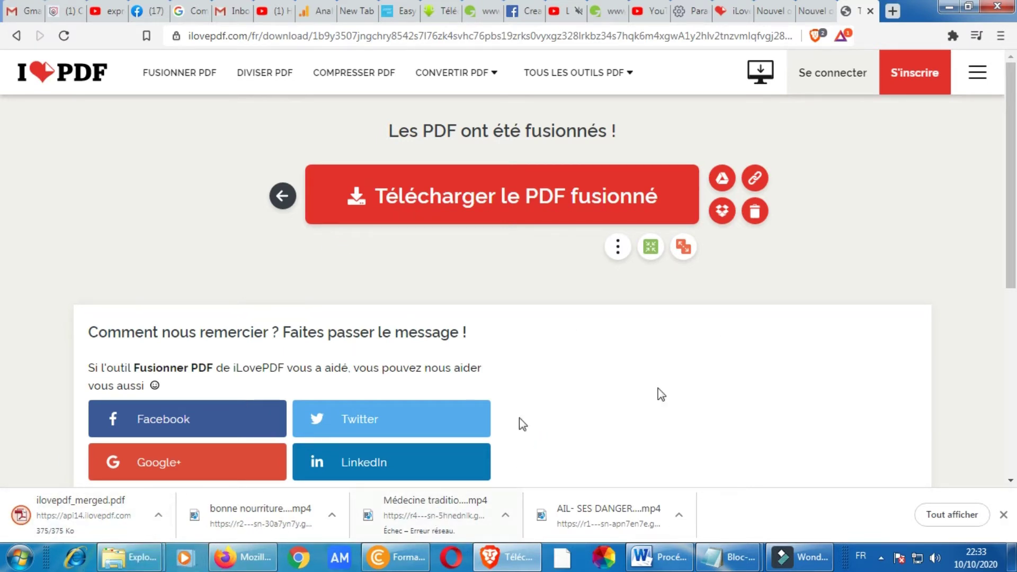
# Show the downloaded ilovepdf_merged.pdf in its folder and open it to check the merged pages.
pyautogui.click(159, 519)
pyautogui.click(249, 464)
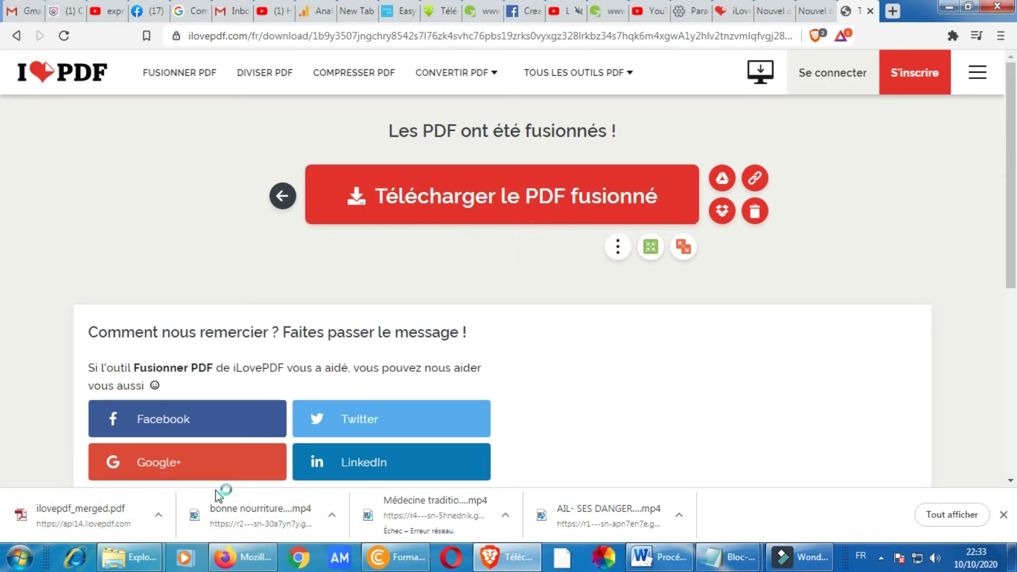
pyautogui.click(103, 511)
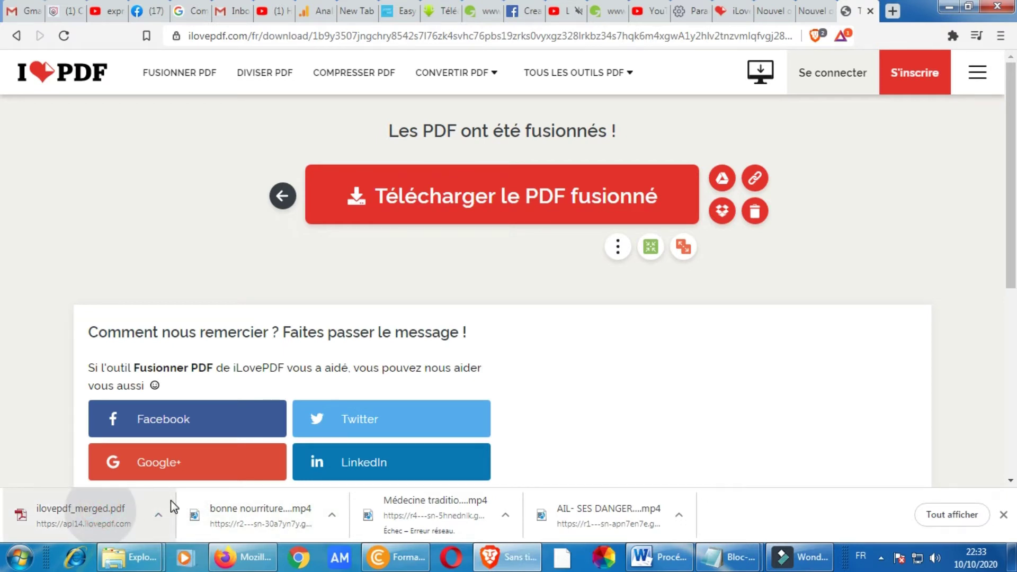
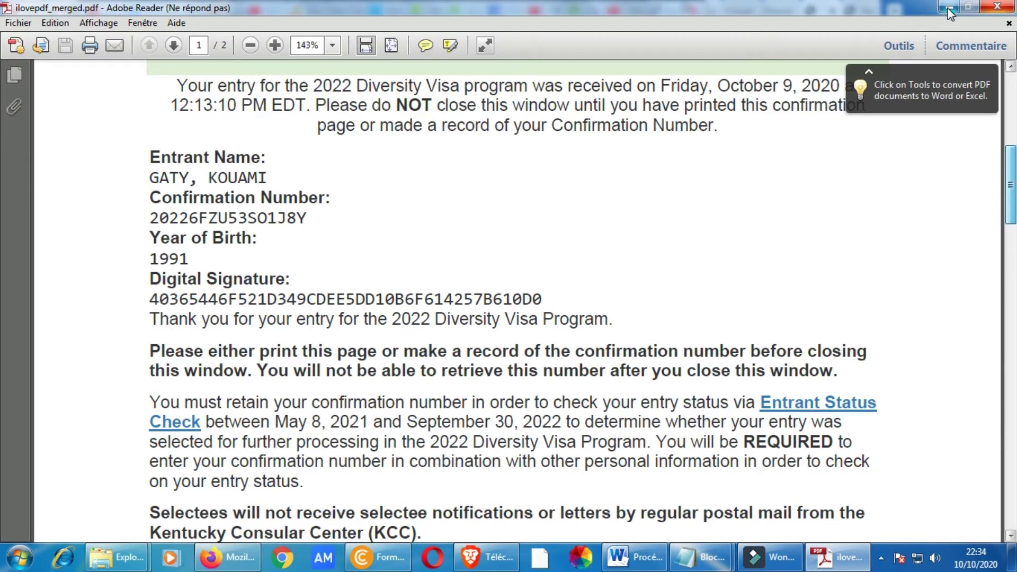
# Minimize the merged PDF and the Desktop folder window, and go back from the iLovePDF download page.
pyautogui.click(948, 9)
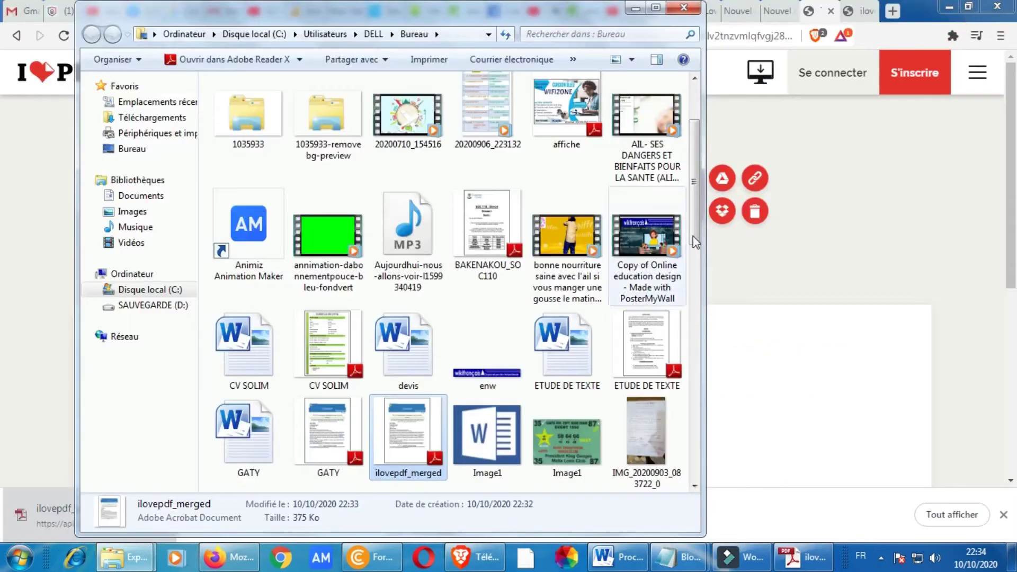
pyautogui.click(632, 7)
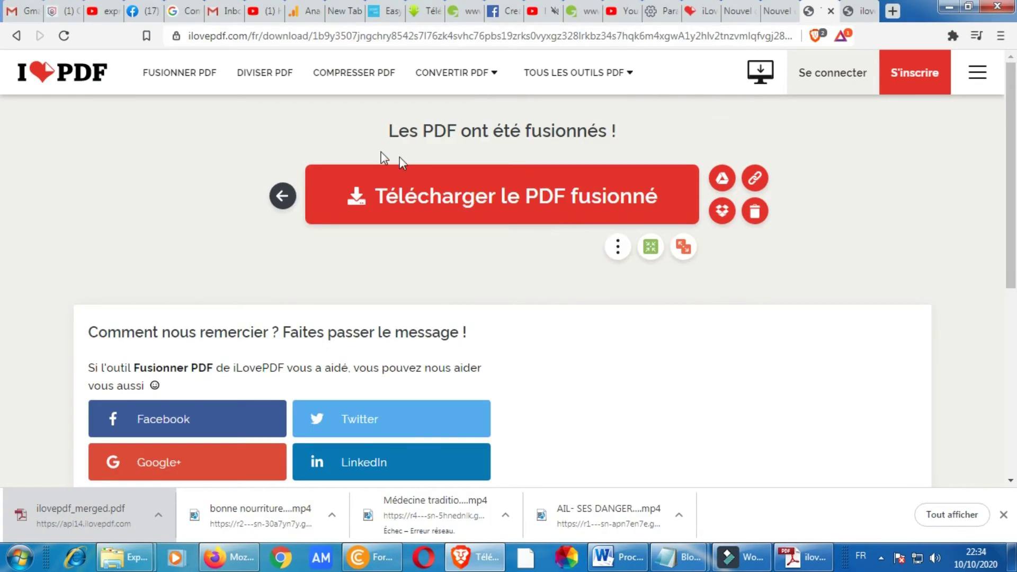
pyautogui.click(17, 36)
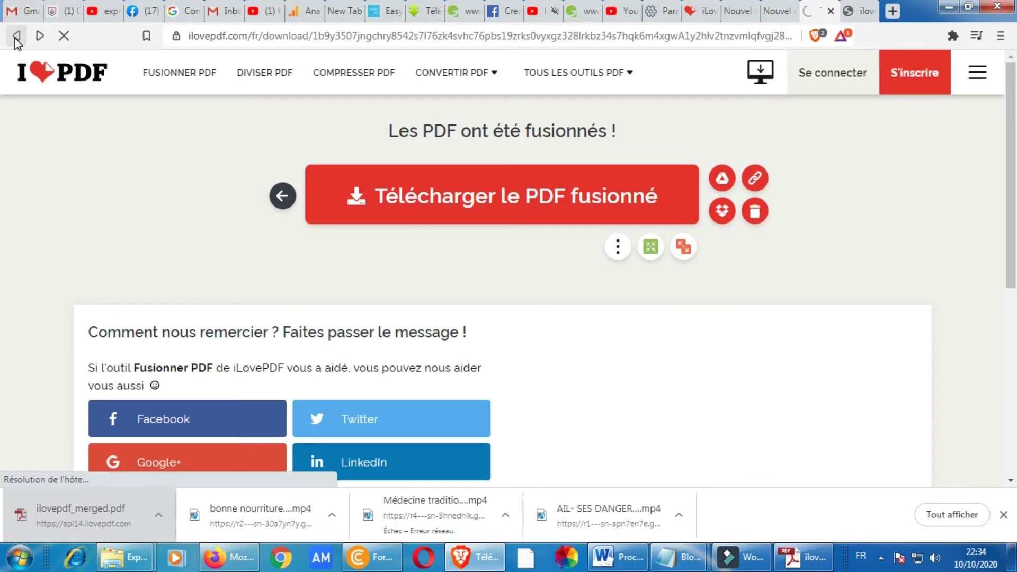
# Go back from the iLovePDF merge pages to the Google home page and dismiss the Adobe Reader error window.
pyautogui.click(16, 35)
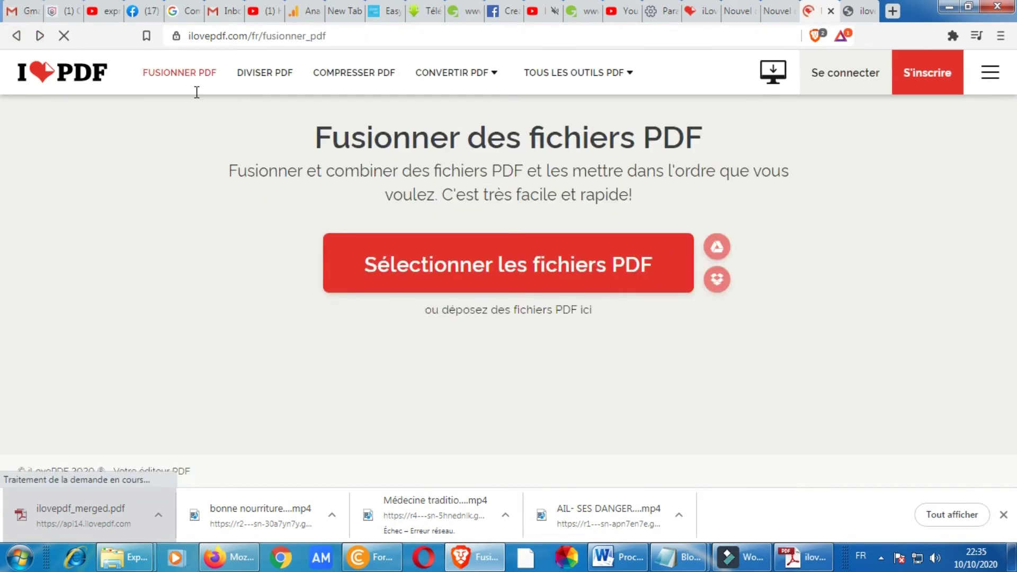
pyautogui.click(17, 36)
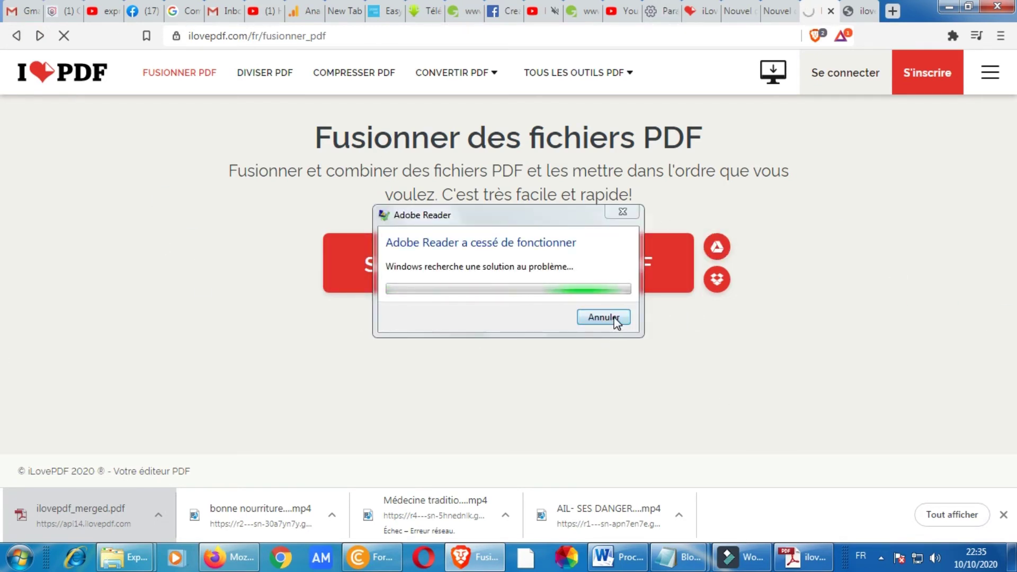
pyautogui.click(609, 316)
pyautogui.click(781, 16)
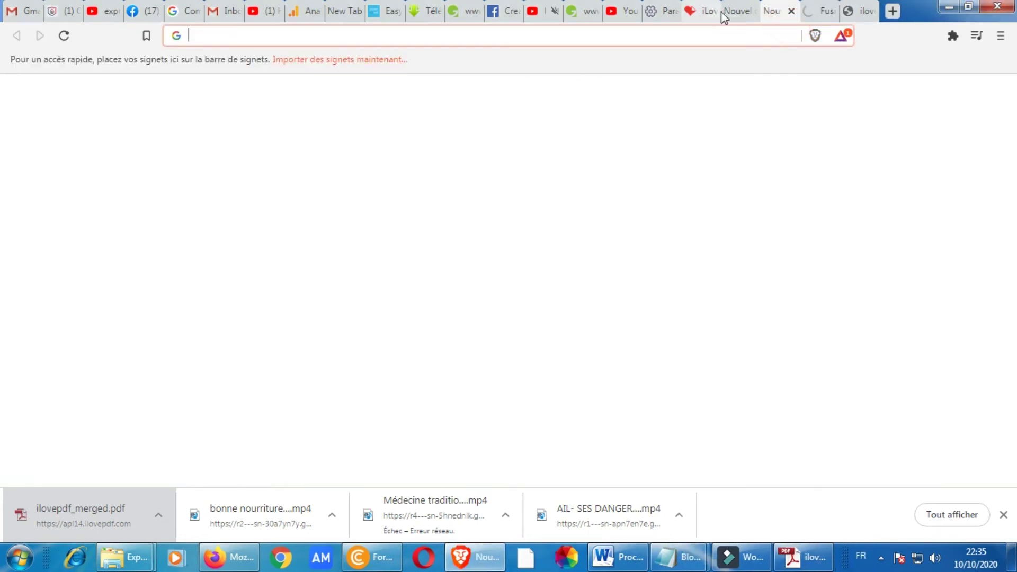
pyautogui.click(772, 23)
pyautogui.click(806, 22)
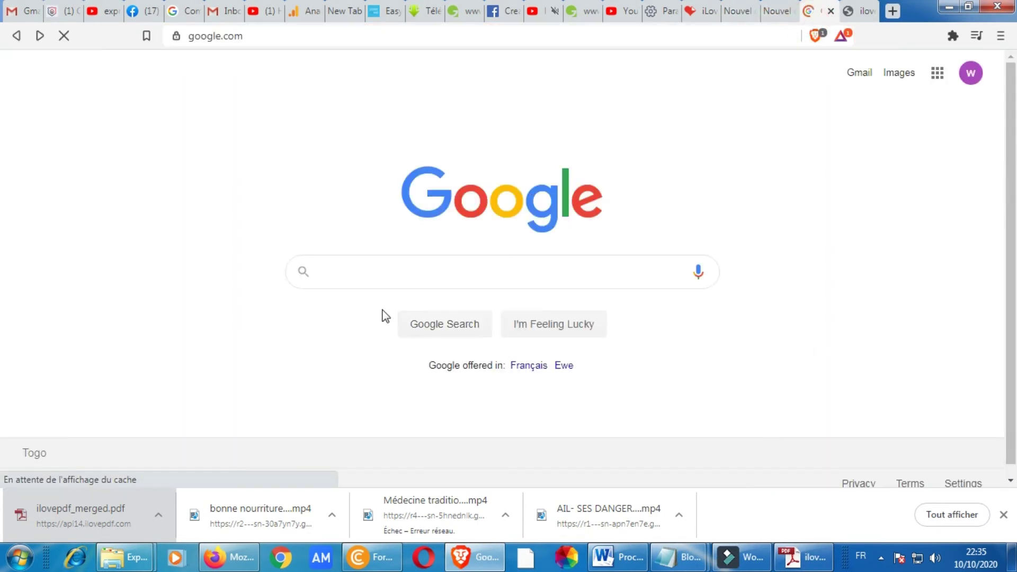
# Search Google for "diviser pdf ilovepdf".
pyautogui.click(383, 271)
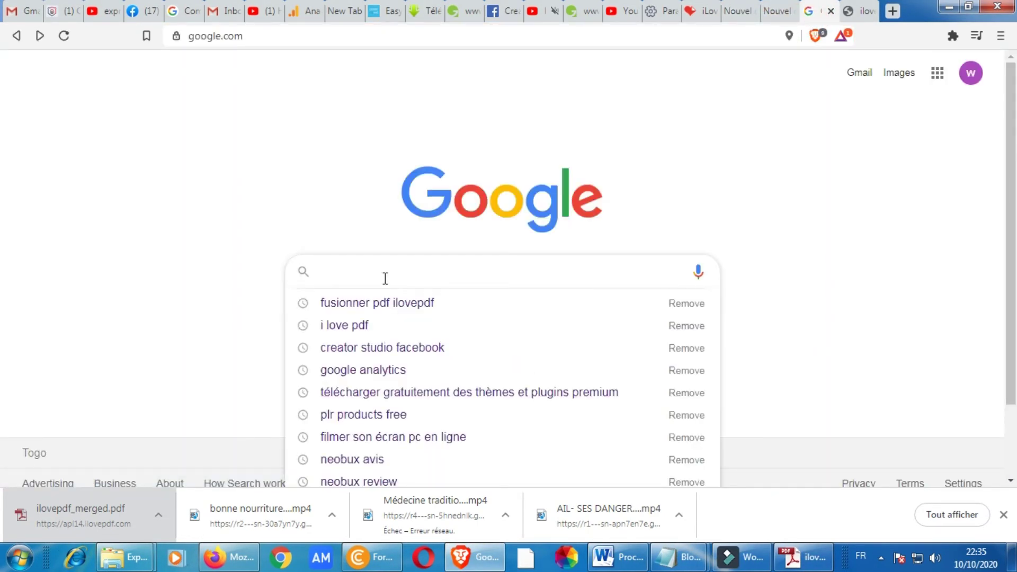
pyautogui.click(370, 265)
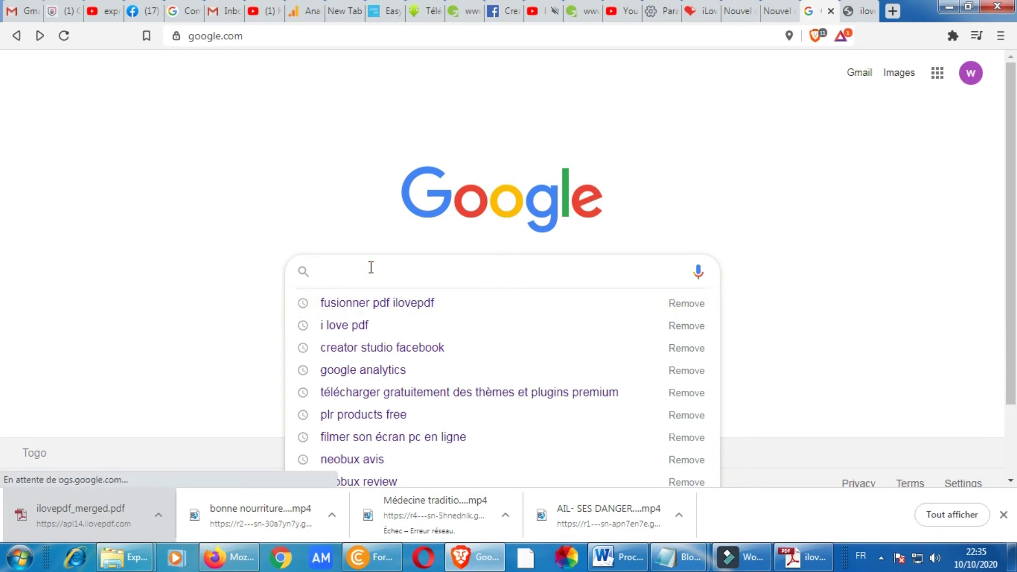
pyautogui.write('divi')
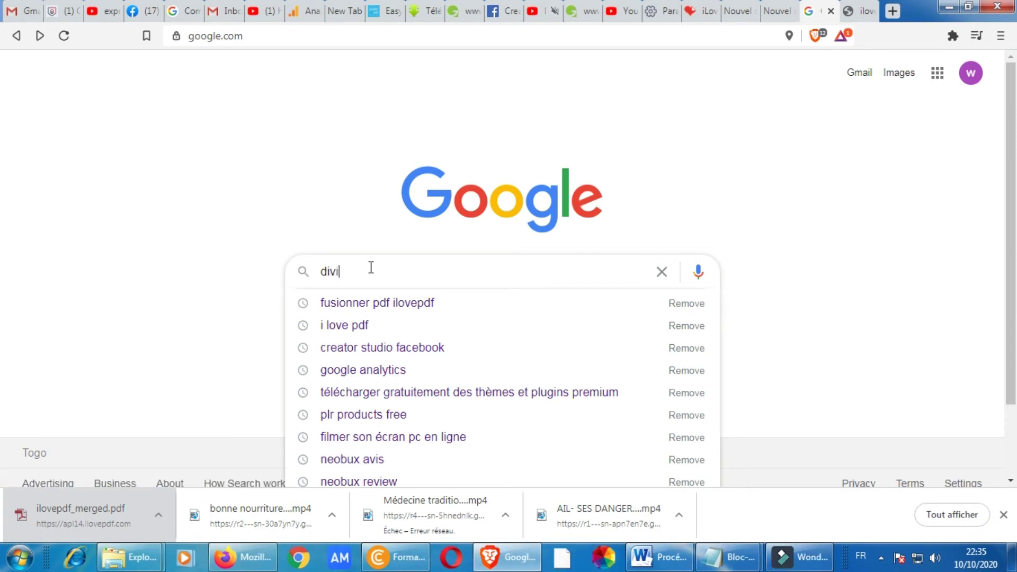
pyautogui.write('sre')
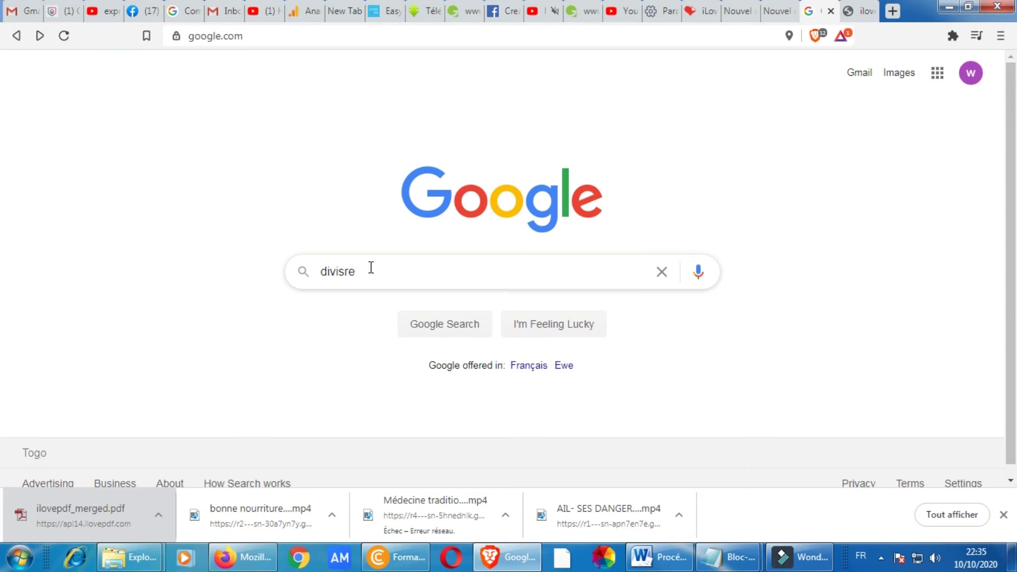
pyautogui.press('BackSpace')
pyautogui.press('BackSpace')
pyautogui.write('er pdf ilo')
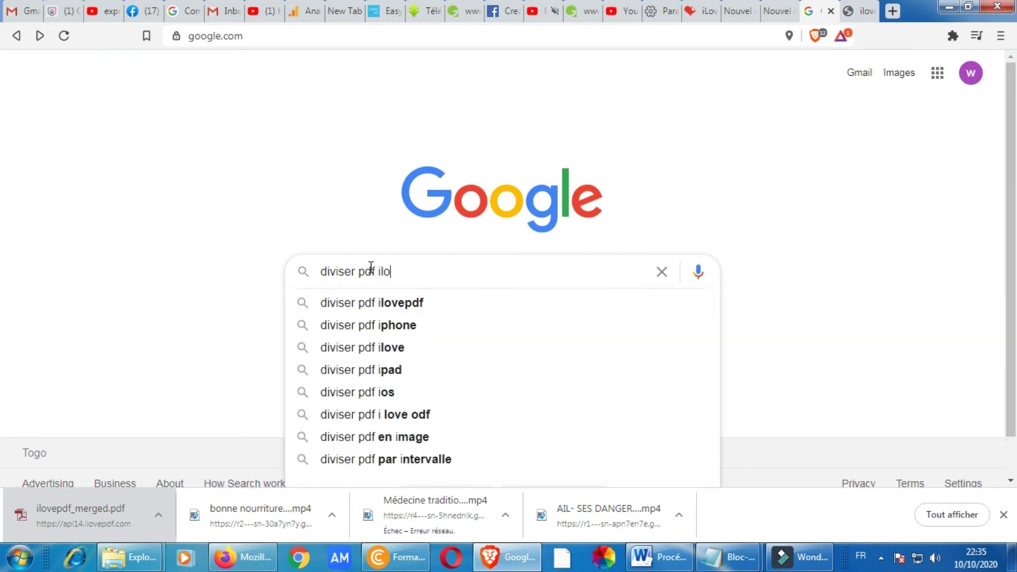
pyautogui.press('BackSpace')
pyautogui.press('BackSpace')
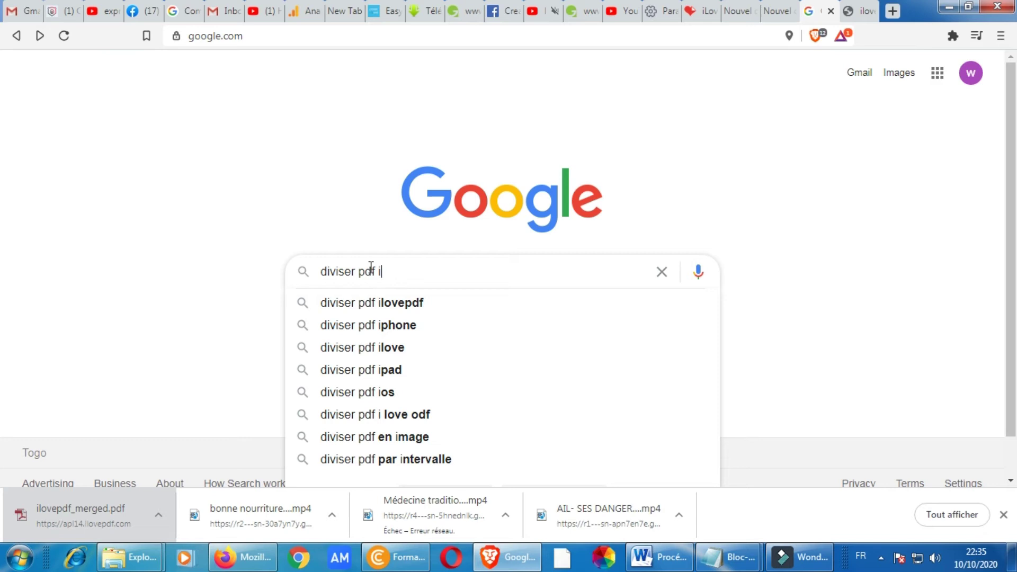
pyautogui.click(415, 314)
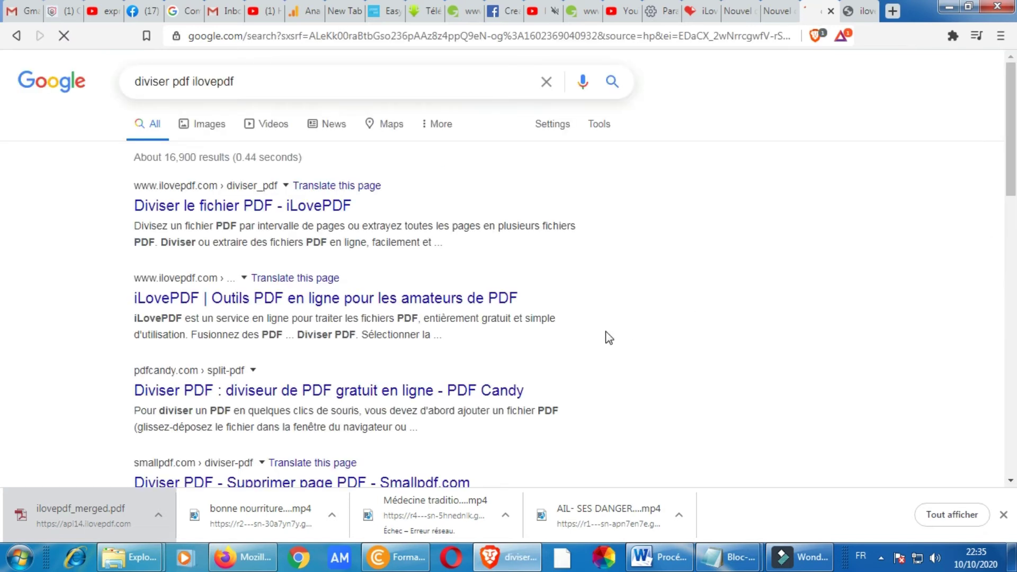
# Open iLovePDF's split page from the search results and load ilovepdf_merged from the Desktop.
pyautogui.click(194, 208)
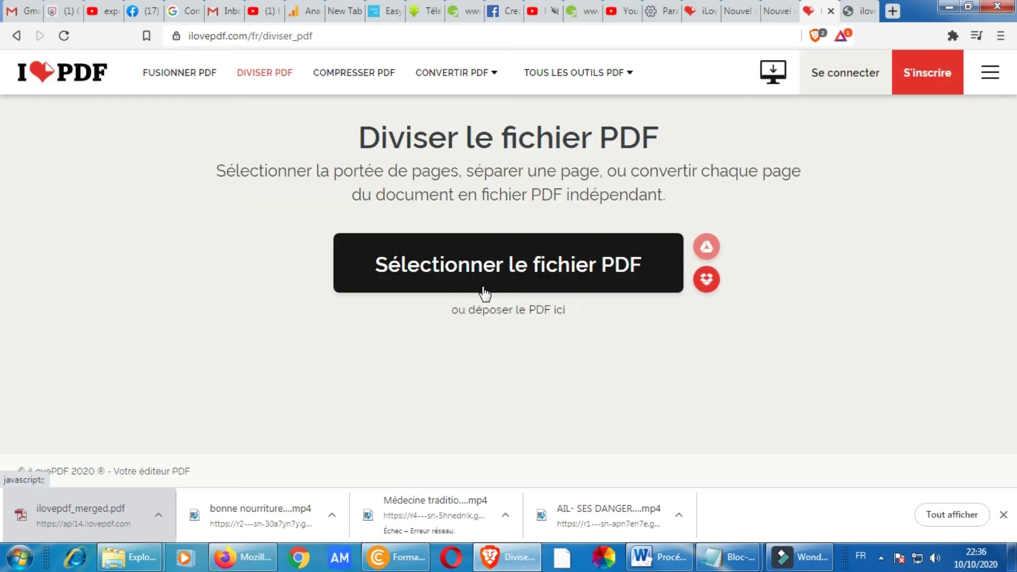
pyautogui.click(469, 266)
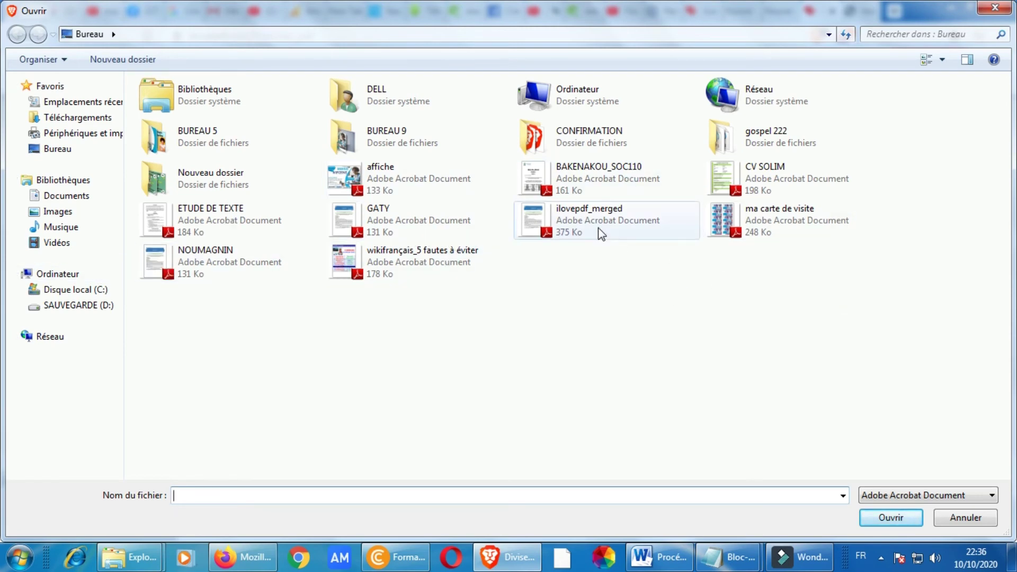
pyautogui.click(585, 220)
pyautogui.click(891, 518)
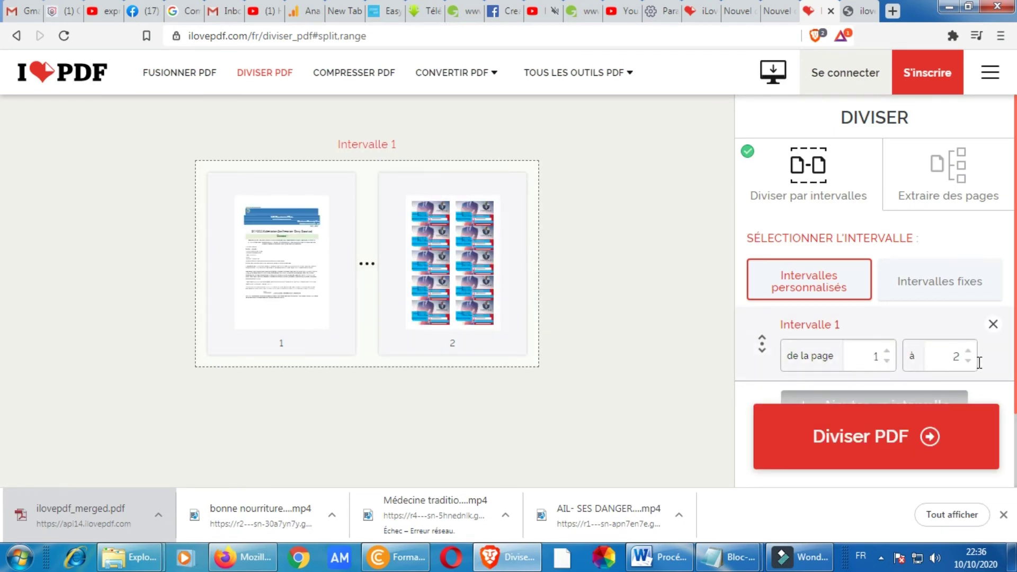
# Split the loaded PDF using the custom interval from page 1 to 2 and save the result to the Desktop as ilovepdf_merged-1-2.
pyautogui.click(852, 432)
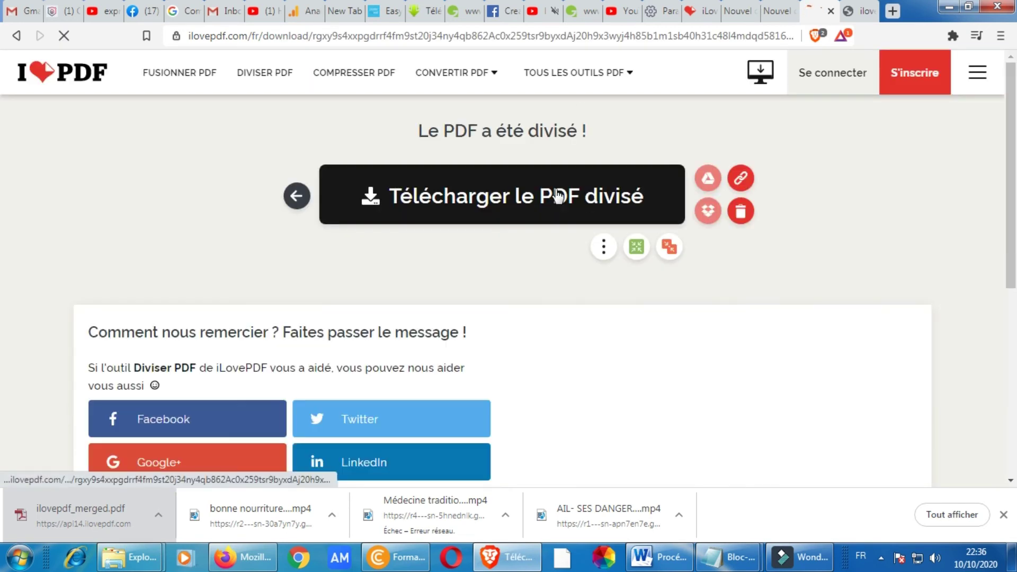
pyautogui.click(546, 198)
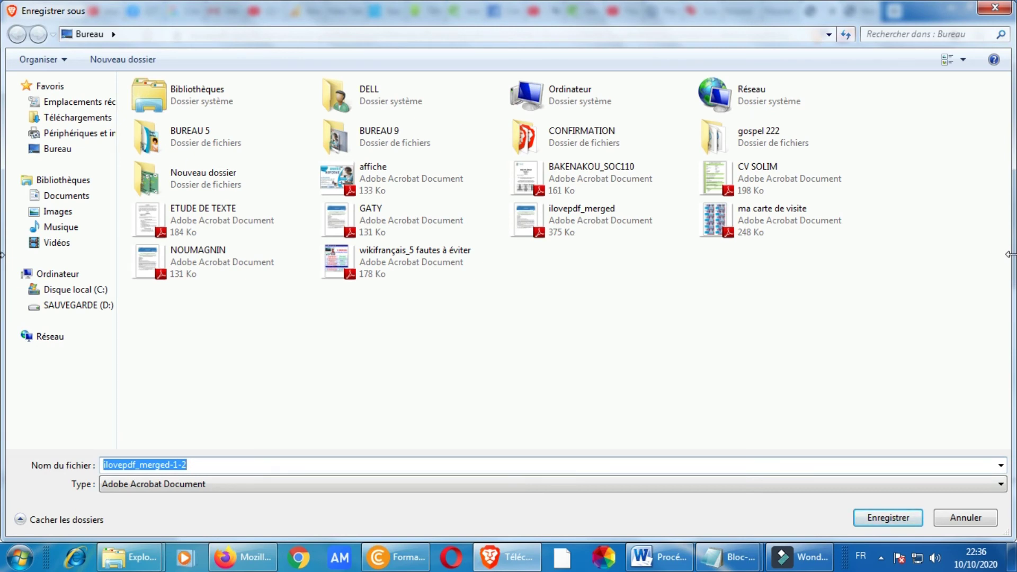
pyautogui.click(51, 148)
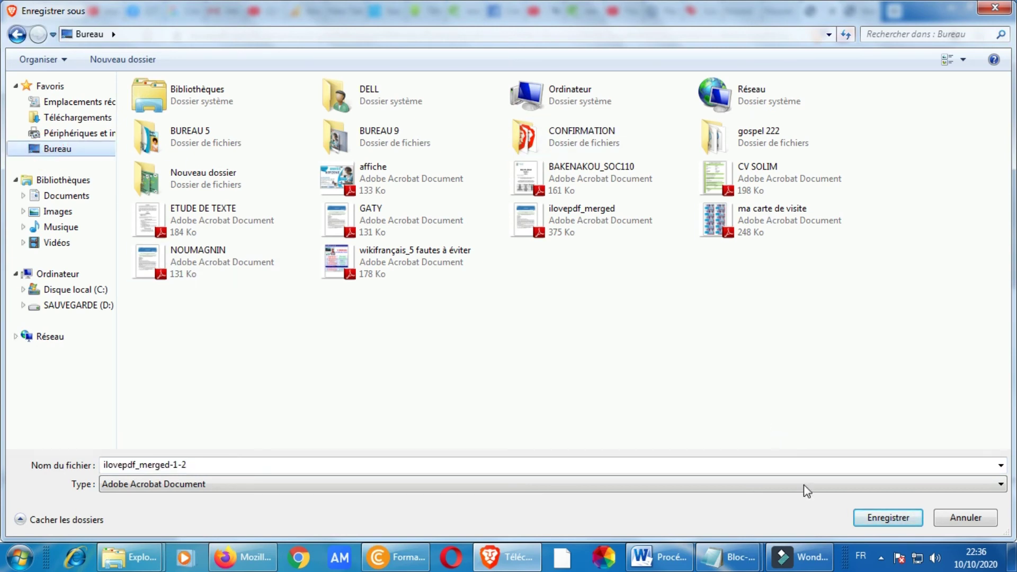
pyautogui.click(890, 518)
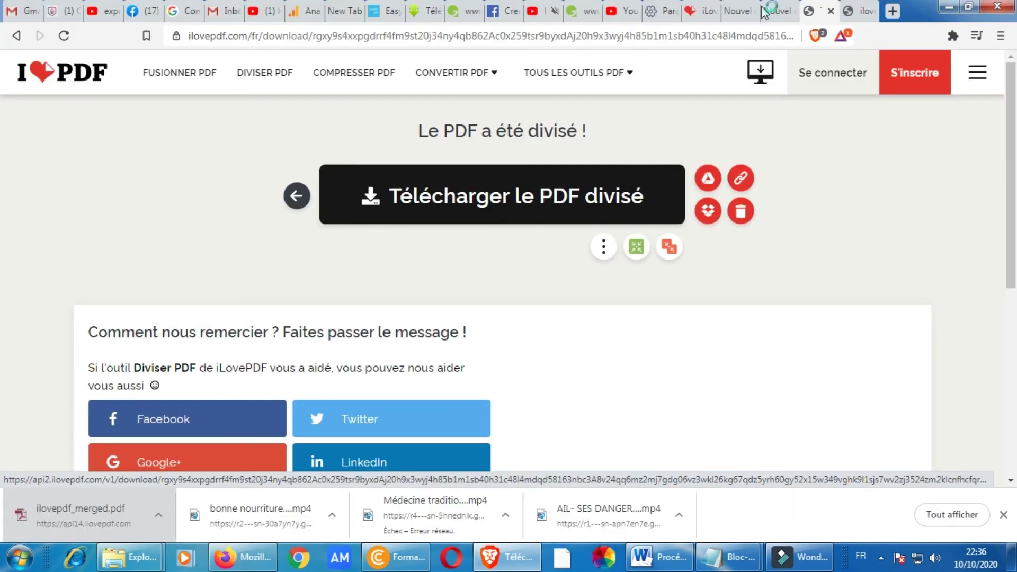
# Open the download options of the newly downloaded split PDF.
pyautogui.click(158, 515)
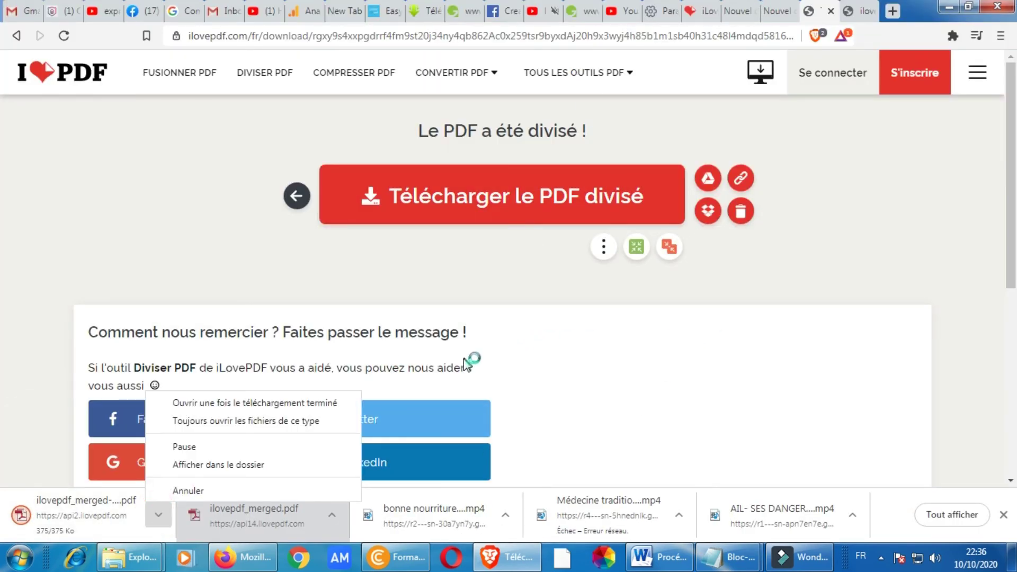